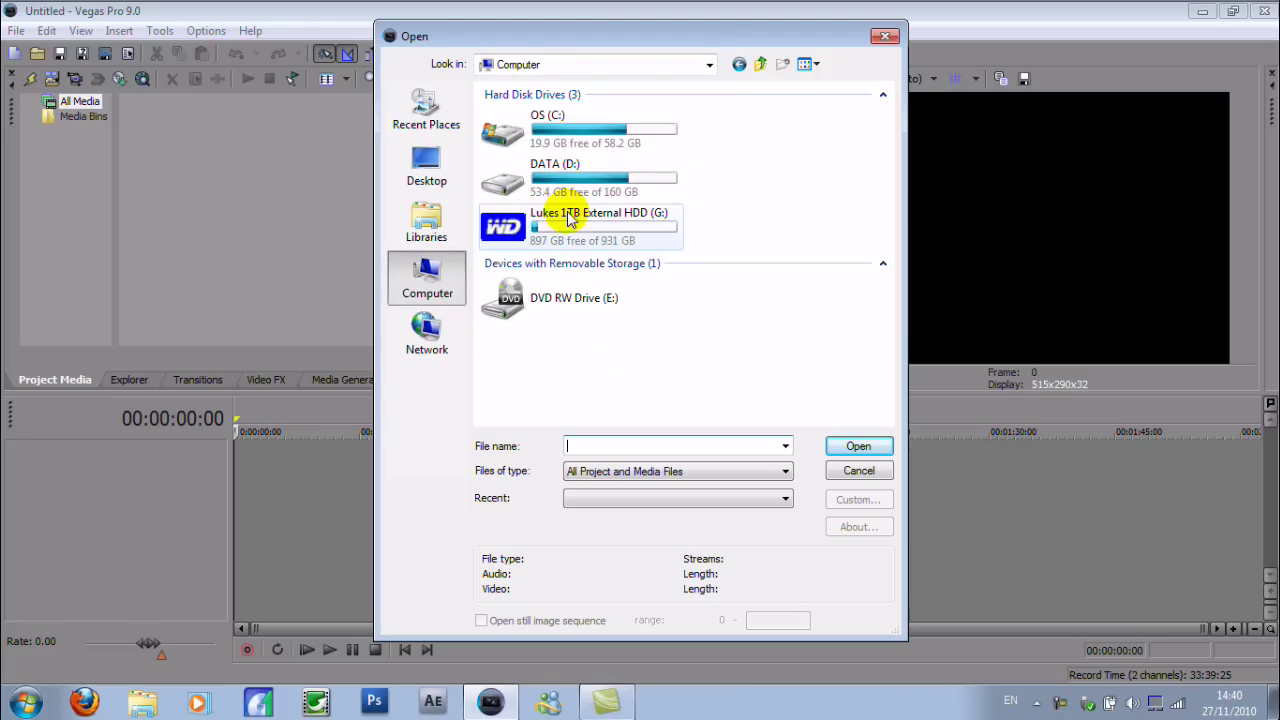
Import gameplay video 2010_11_25_2_21_32 from G:\Black Ops\Converted onto the timeline.
double_click(566, 221)
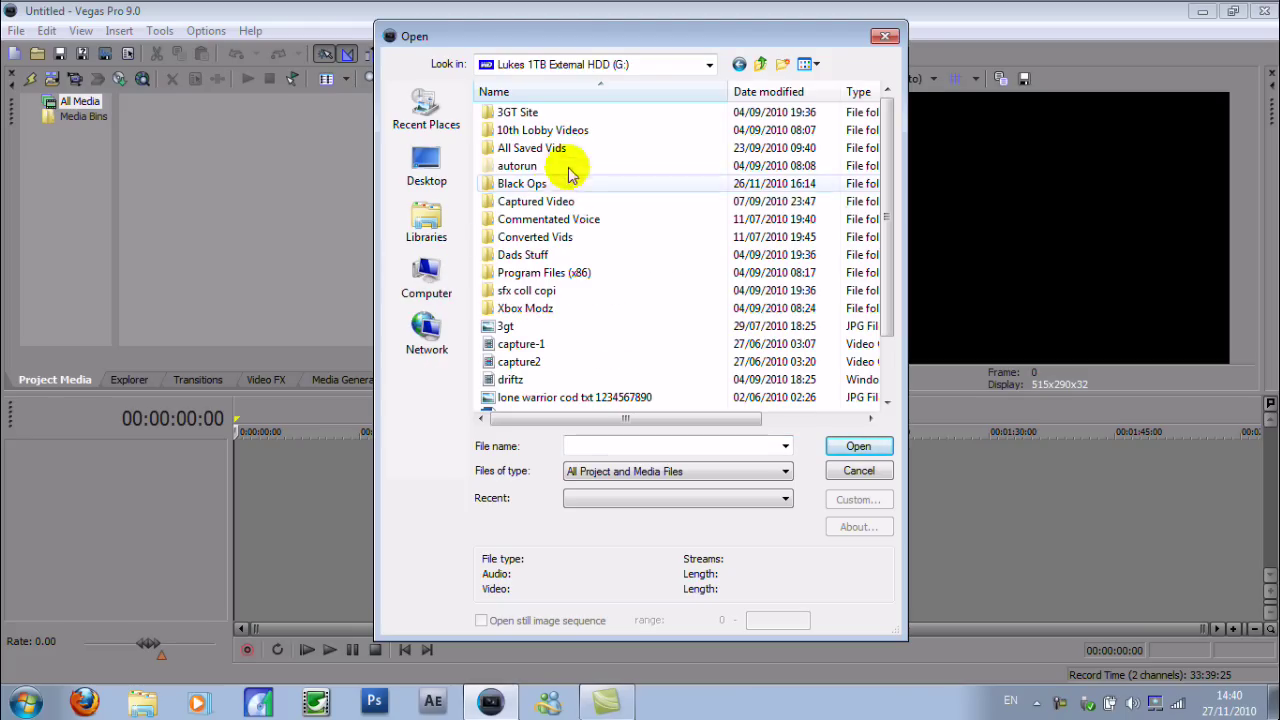
double_click(560, 183)
double_click(595, 128)
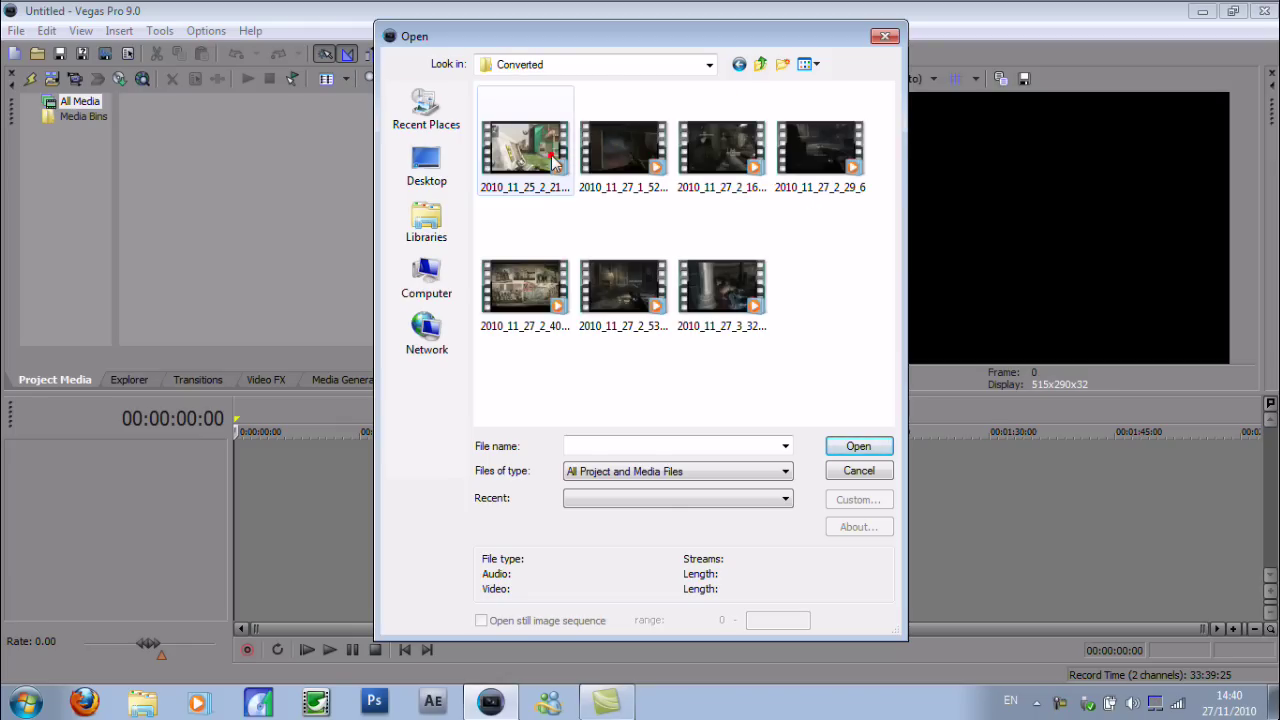
click(518, 145)
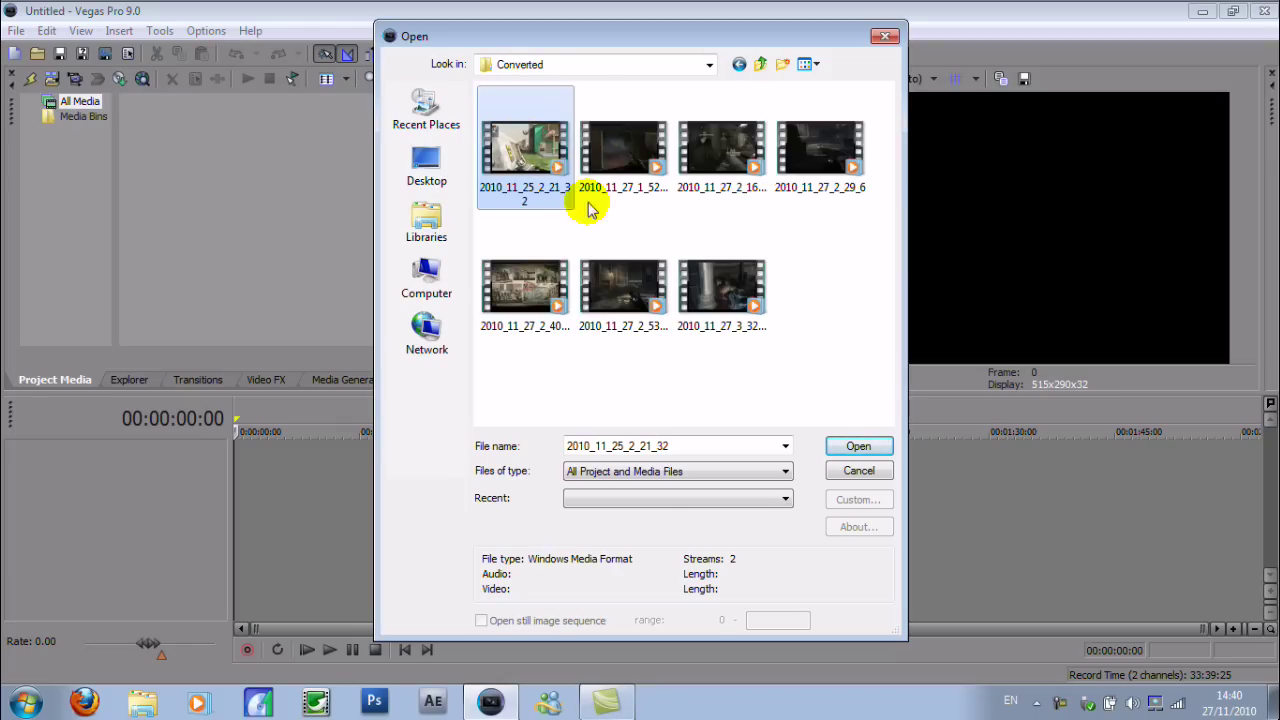
double_click(516, 185)
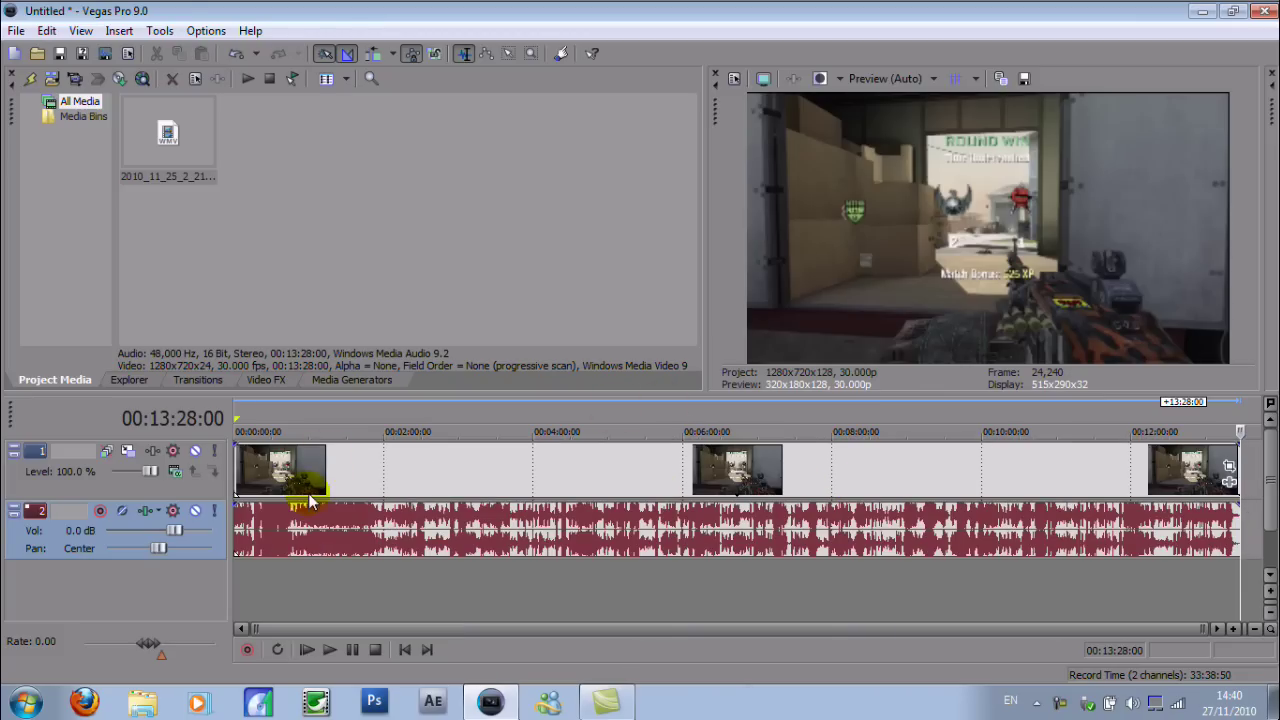
Select the whole 00:13:28 project with Ctrl+A and bring up the Tools menu.
drag(589, 632, 980, 517)
key(ctrl+a)
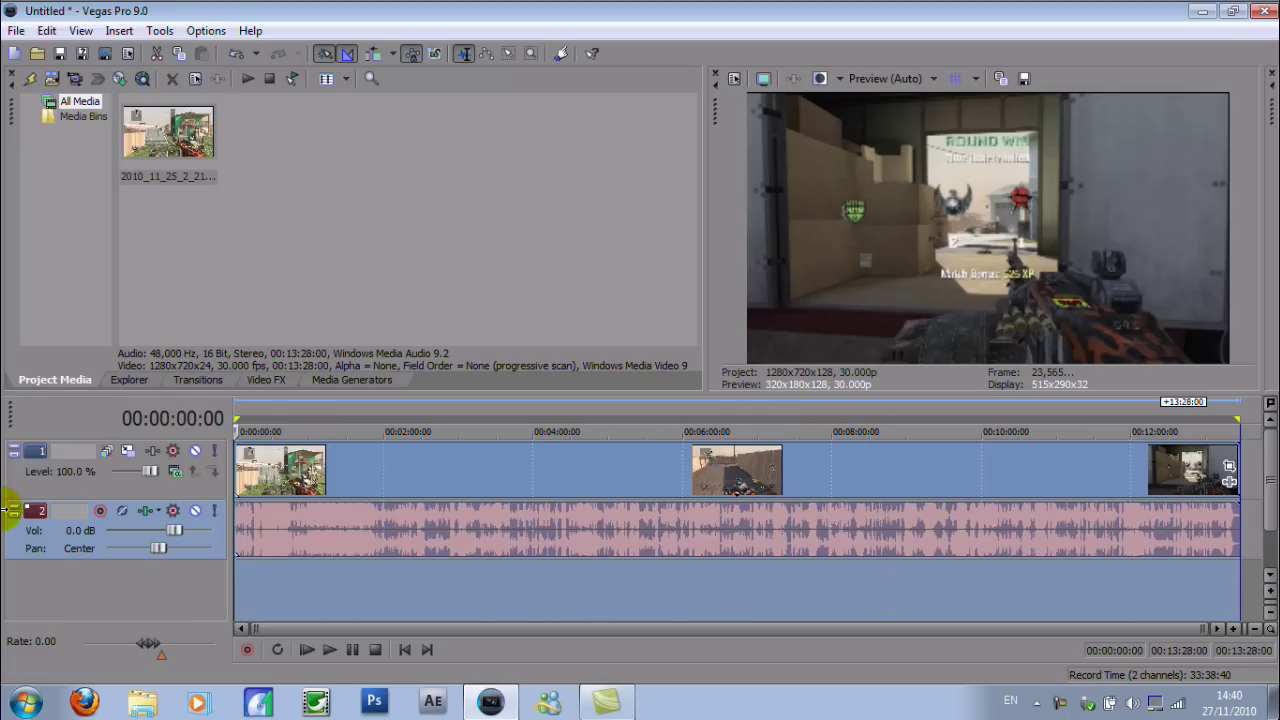
click(160, 31)
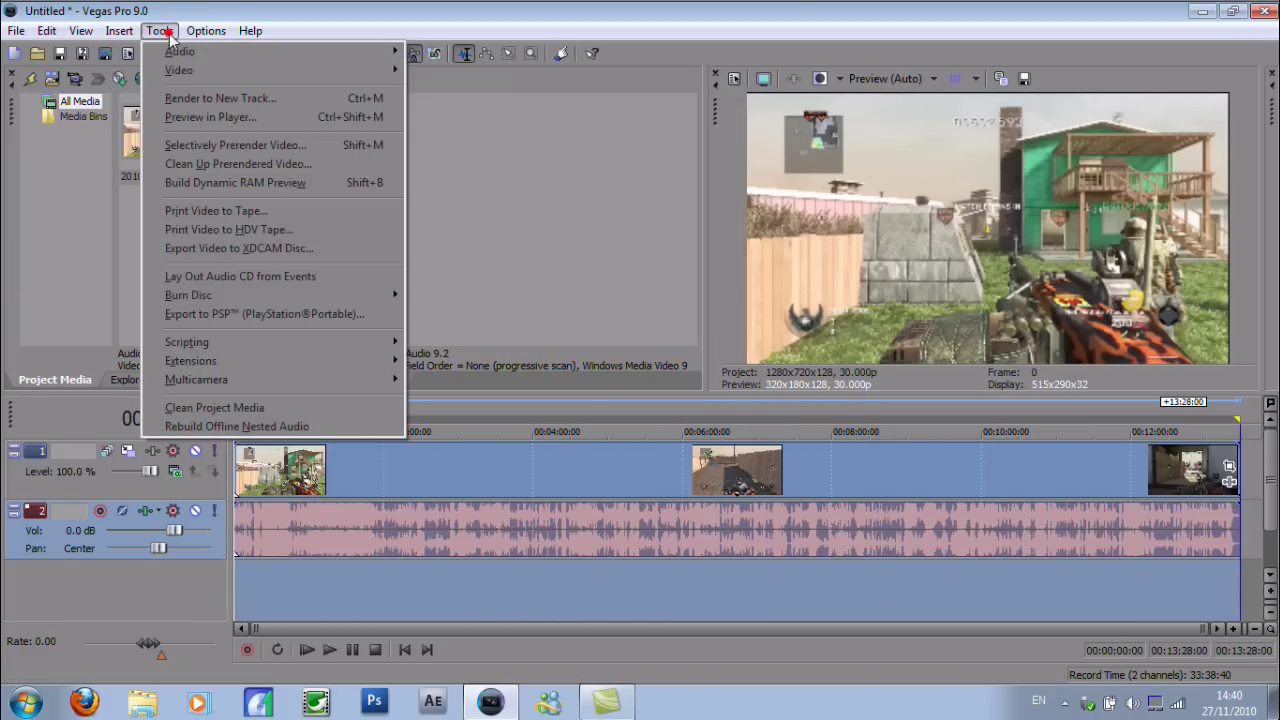
Build a Dynamic RAM Preview over the 00:00:00–00:13:28 selection.
click(237, 182)
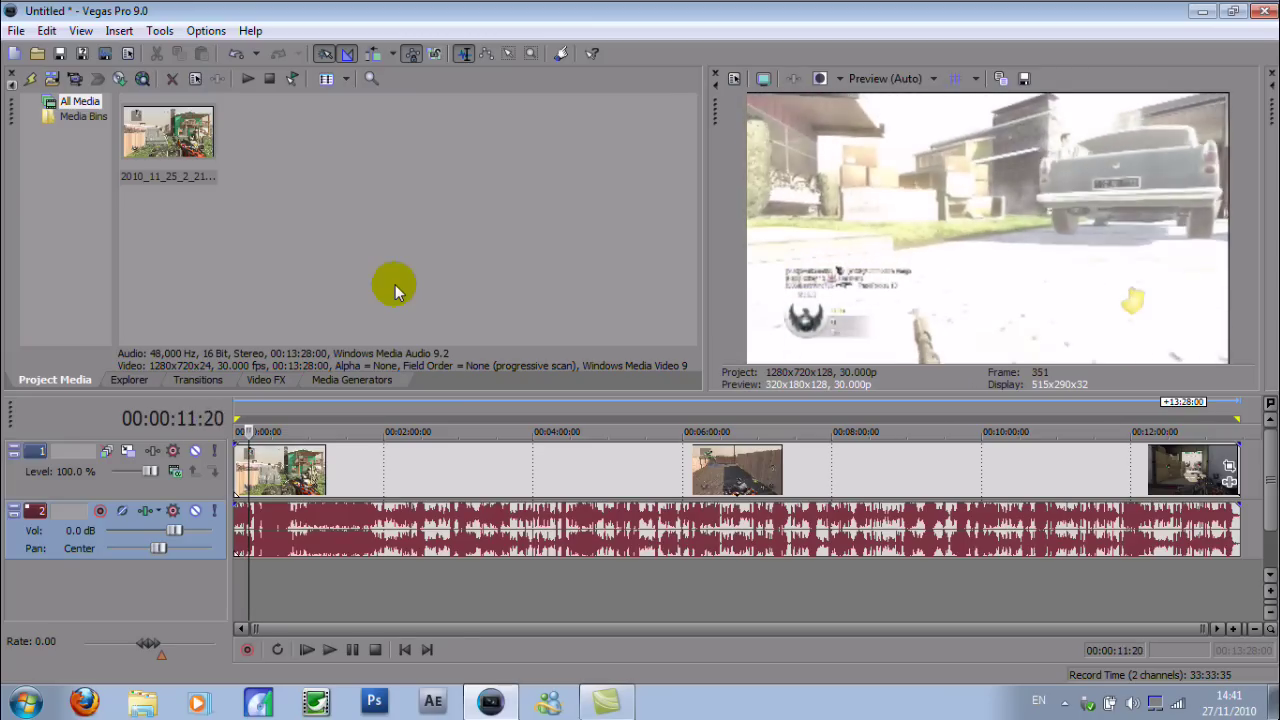
Halt the RAM preview build, then play and stop the previewed opening section.
key(space)
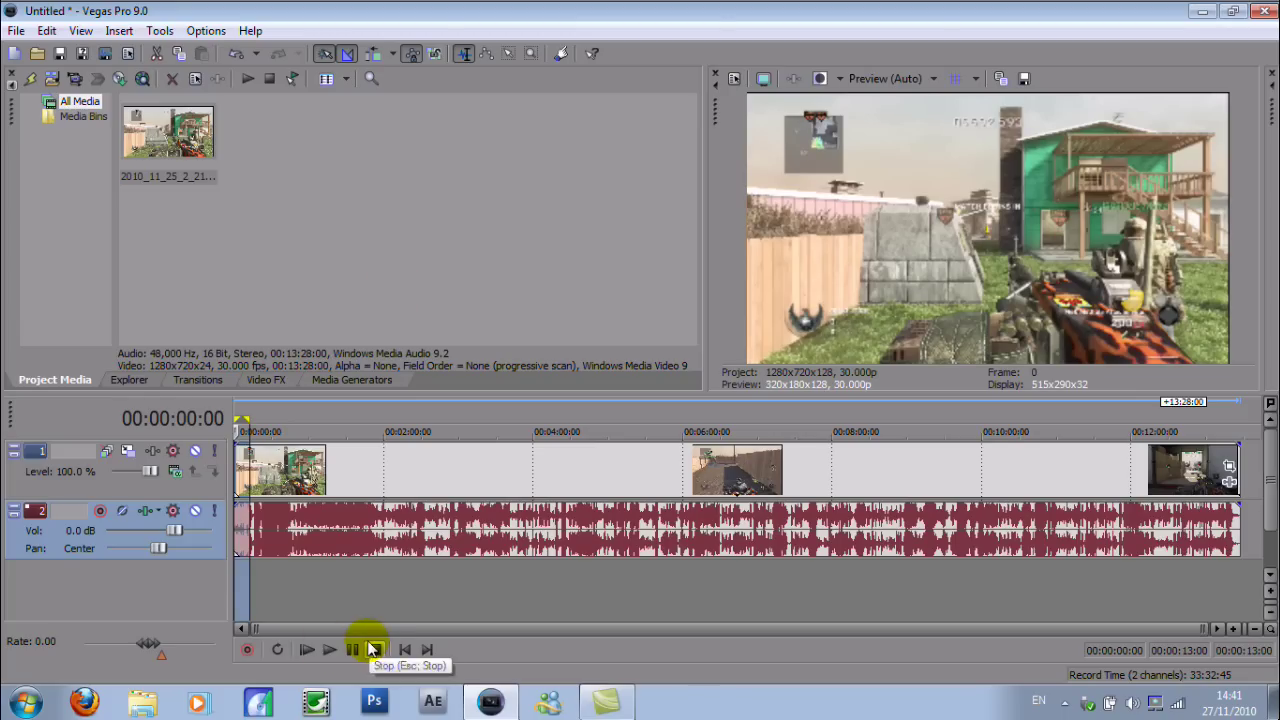
click(307, 649)
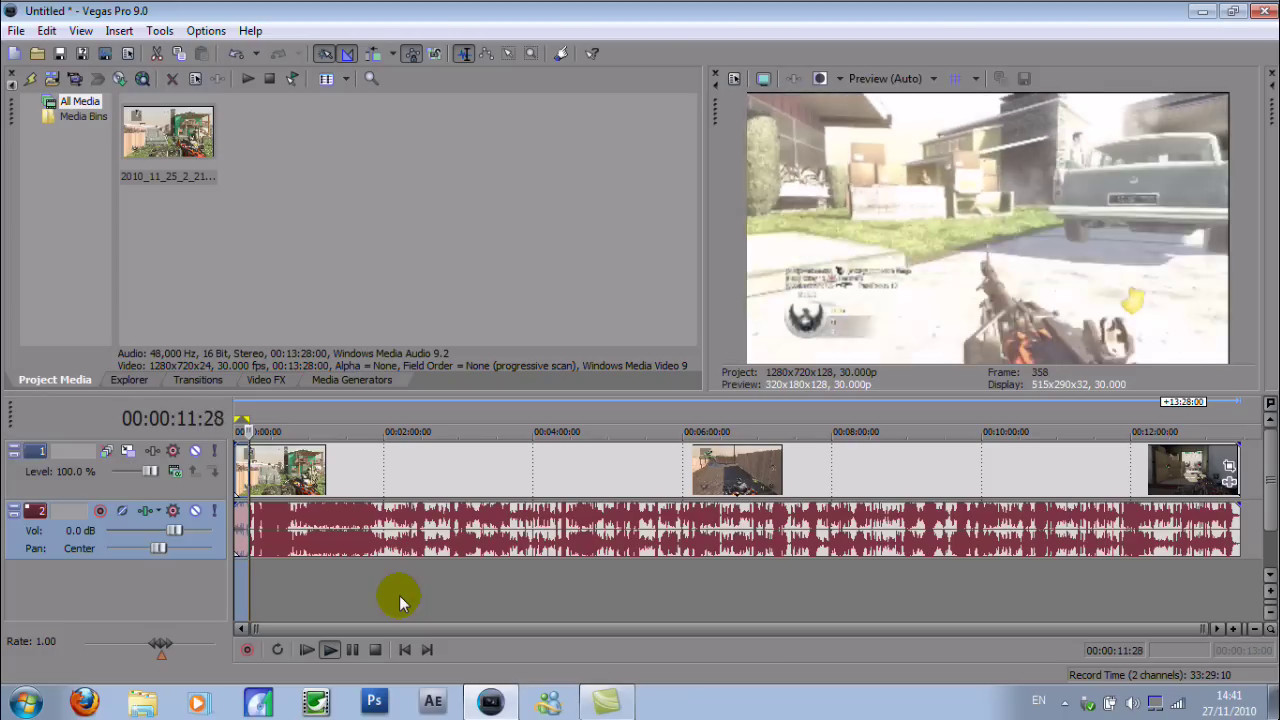
click(375, 649)
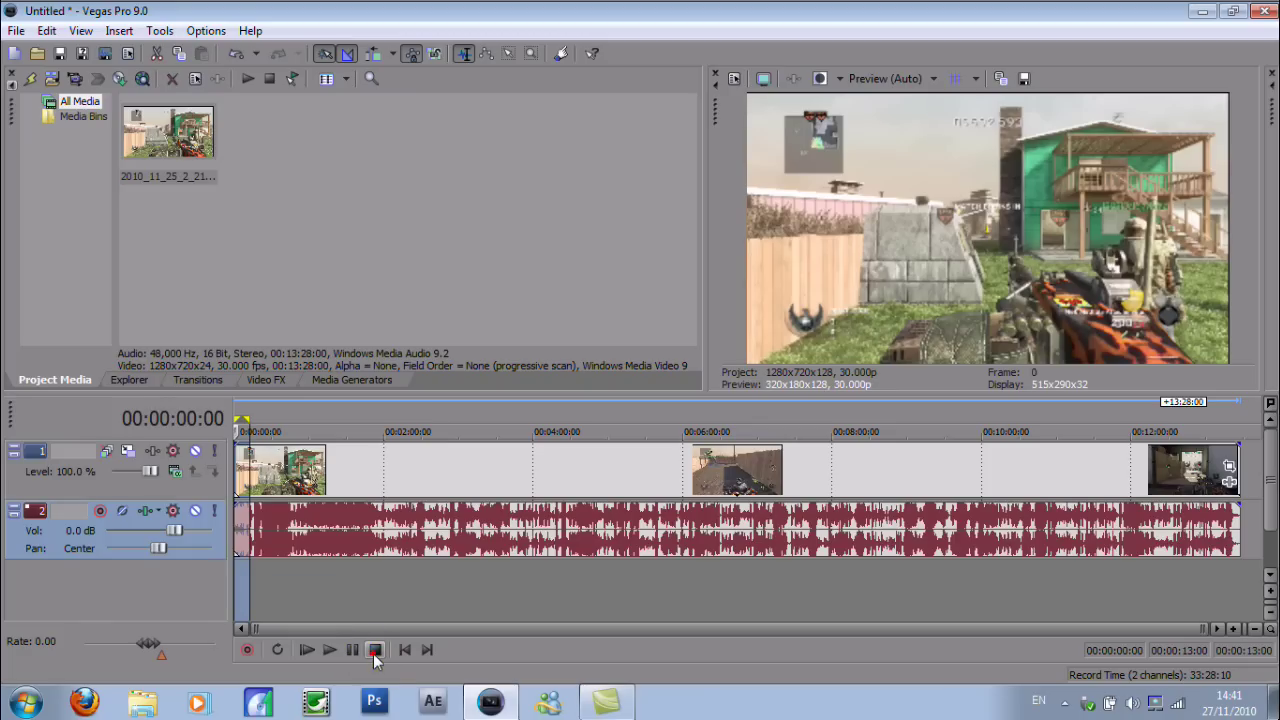
Reset the time selection and leave the playhead at 00:01:16:00.
click(406, 598)
double_click(243, 567)
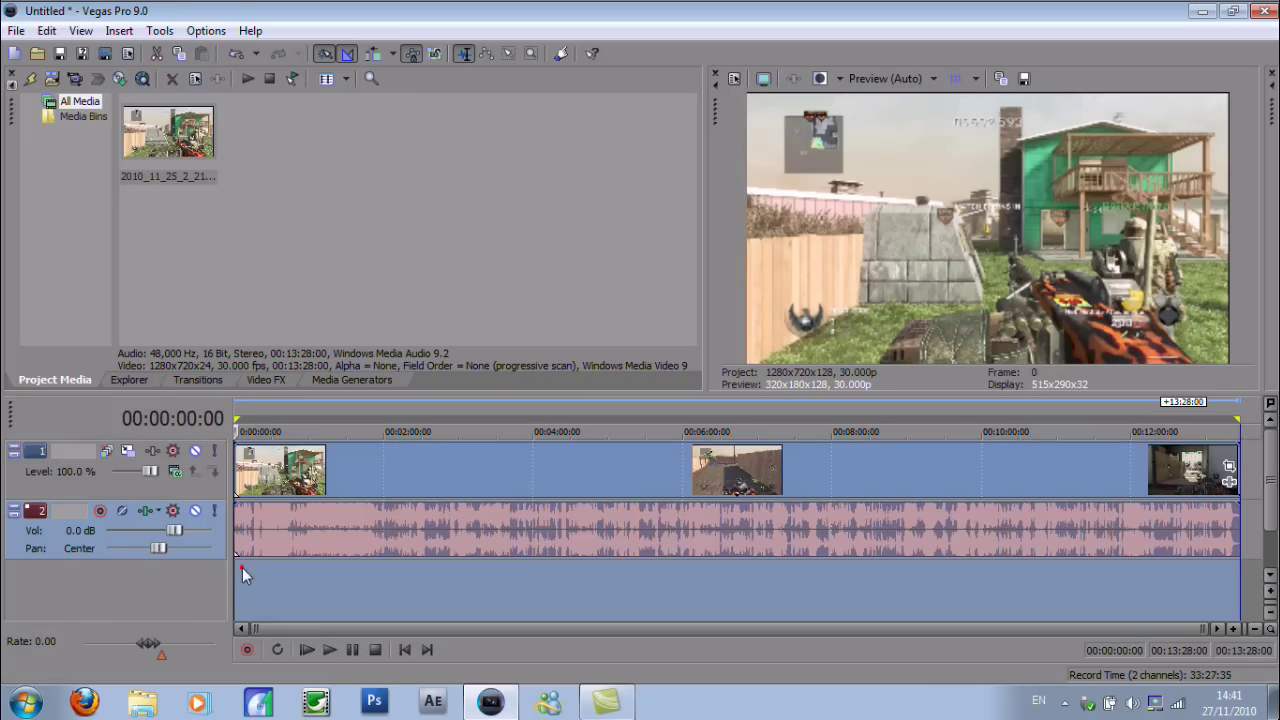
click(329, 600)
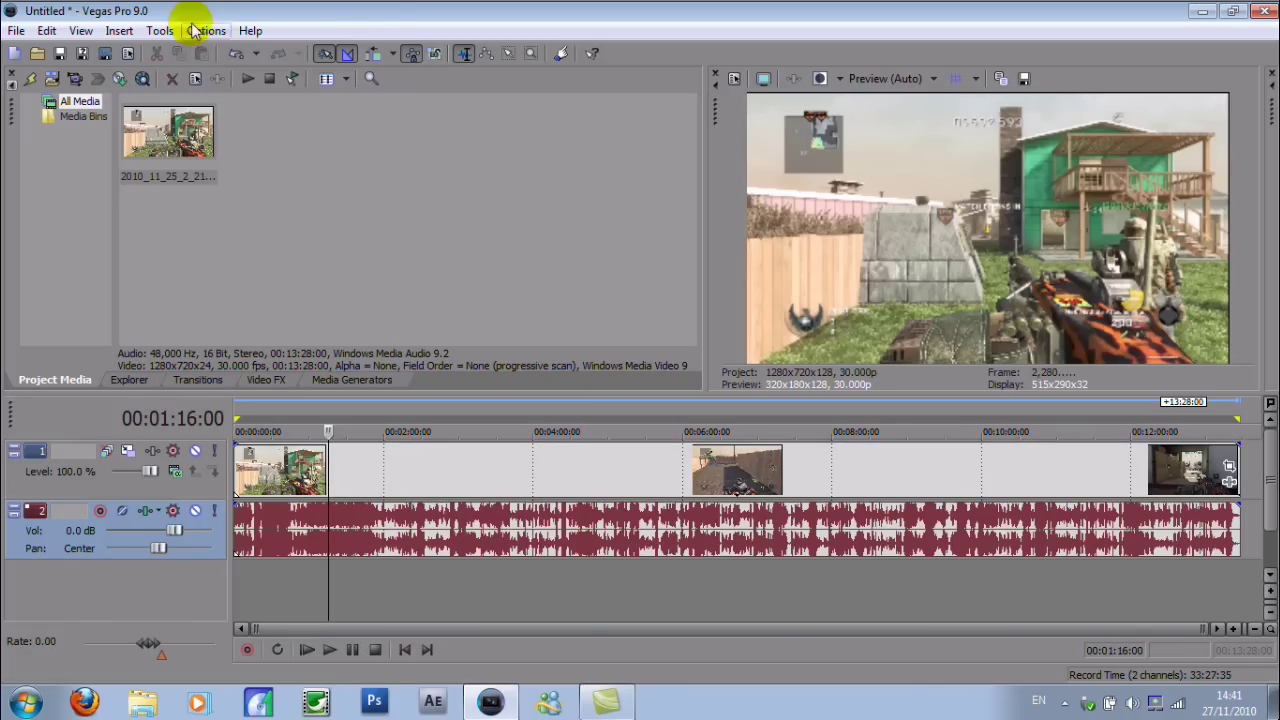
In Preferences > Video, set Dynamic RAM Preview max to 2303 MB, apply, and accept the warning.
click(160, 30)
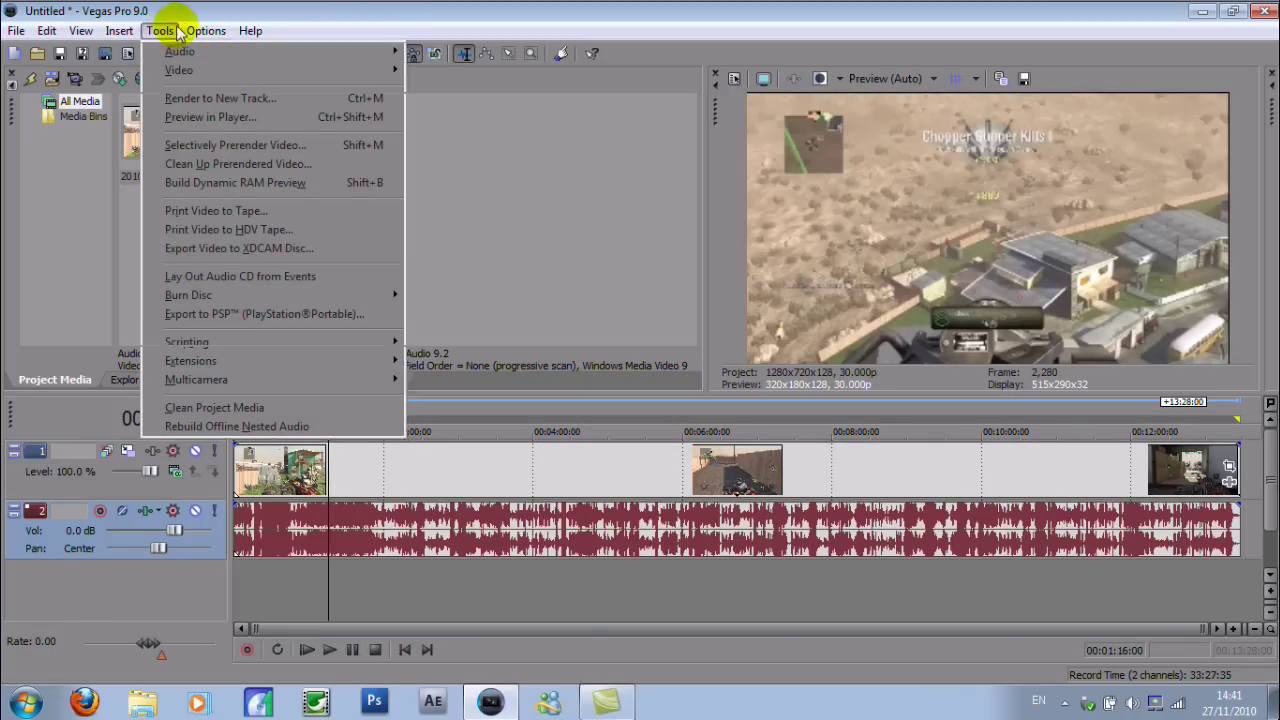
mouse_move(205, 33)
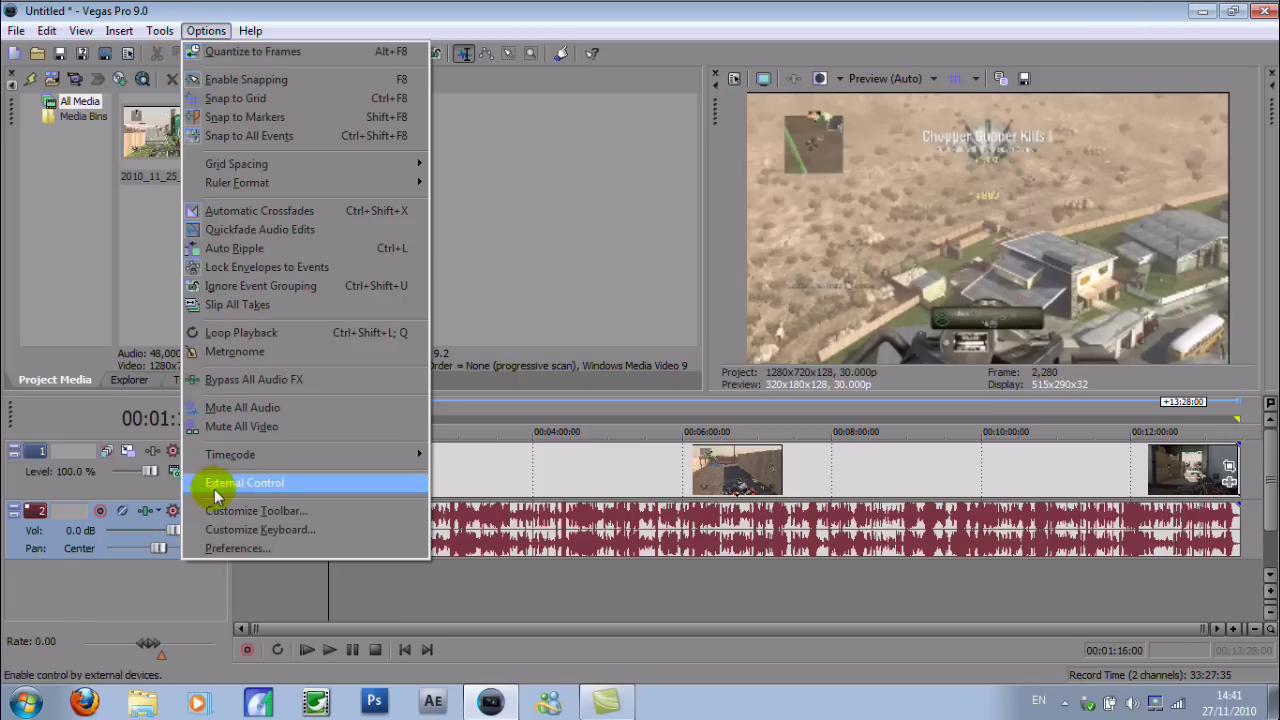
click(225, 548)
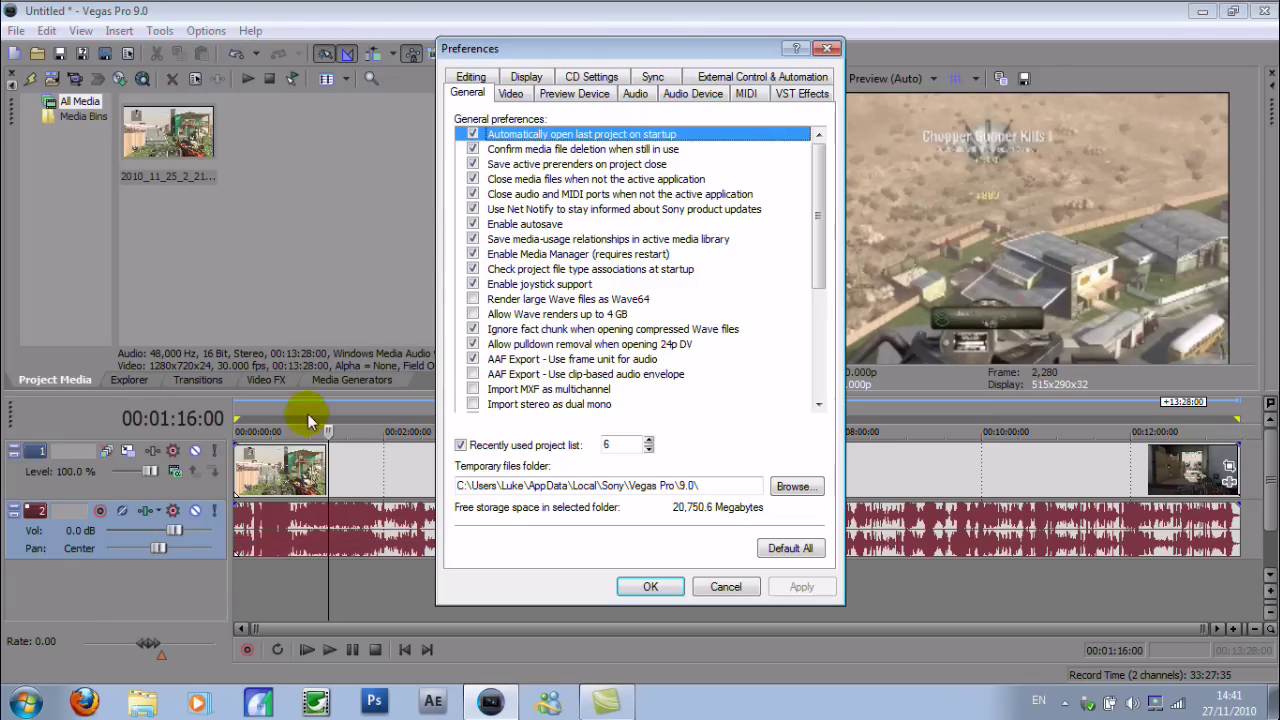
click(512, 94)
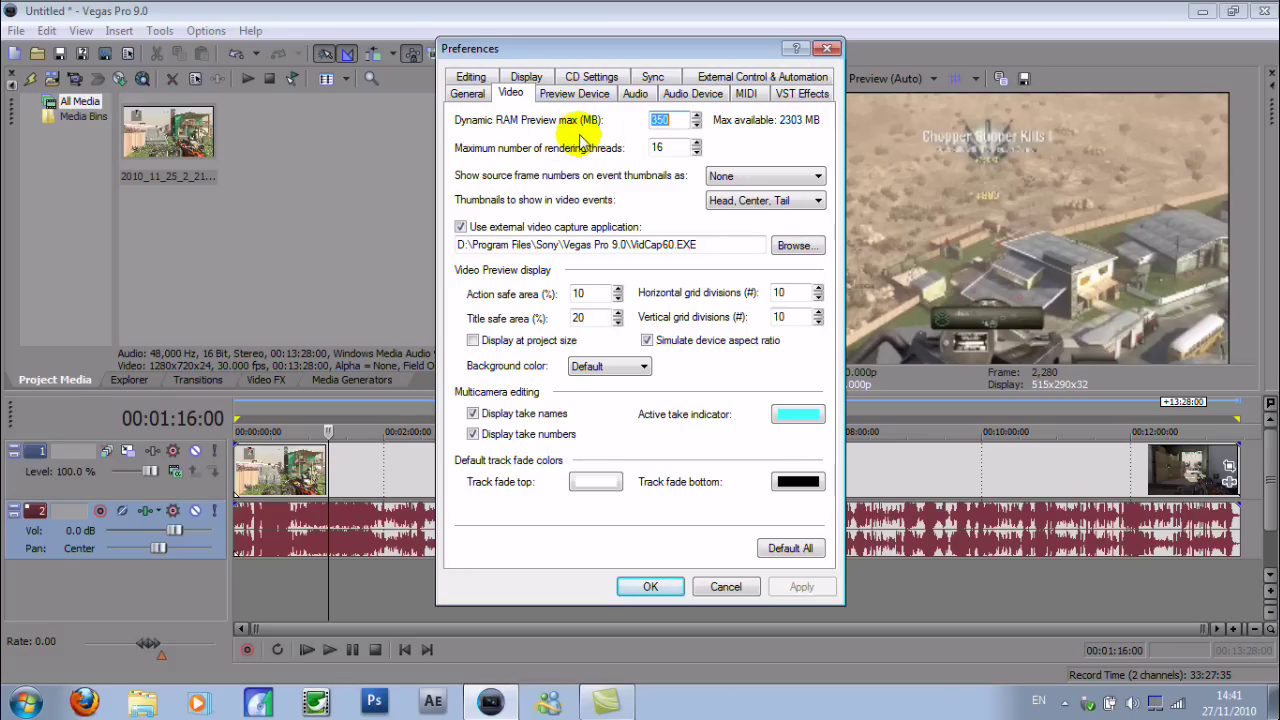
text(2303)
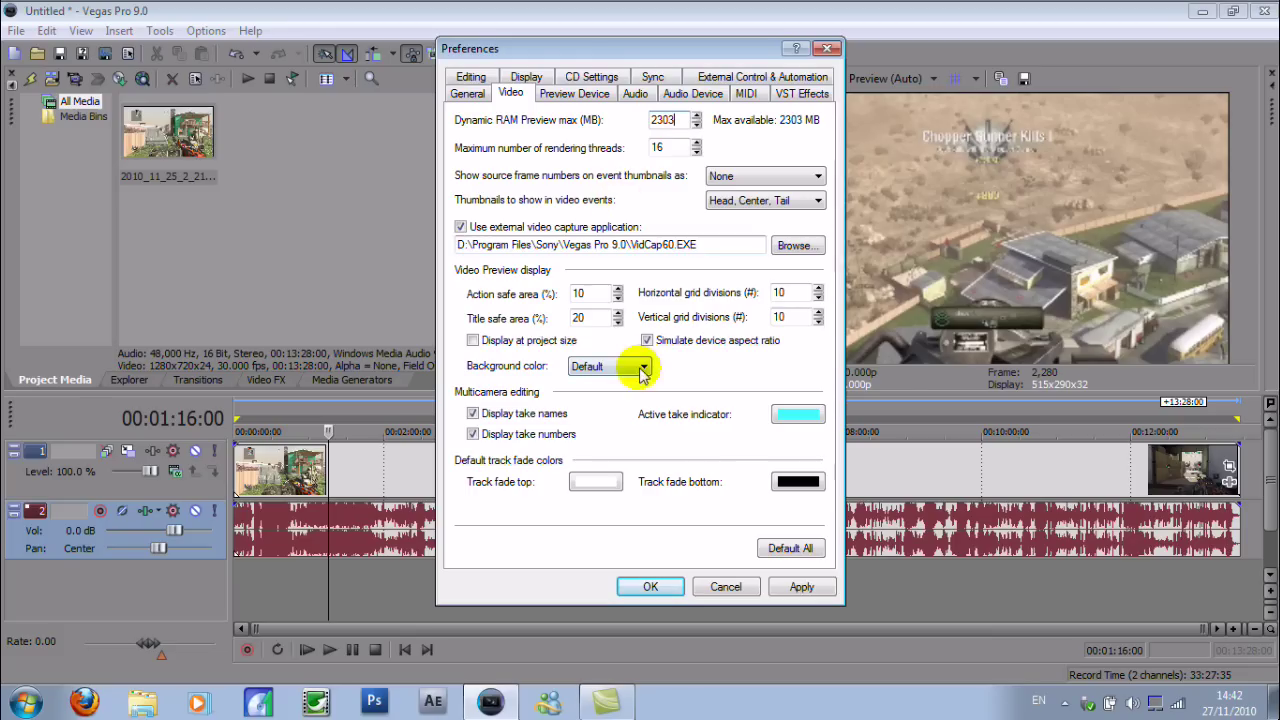
click(786, 588)
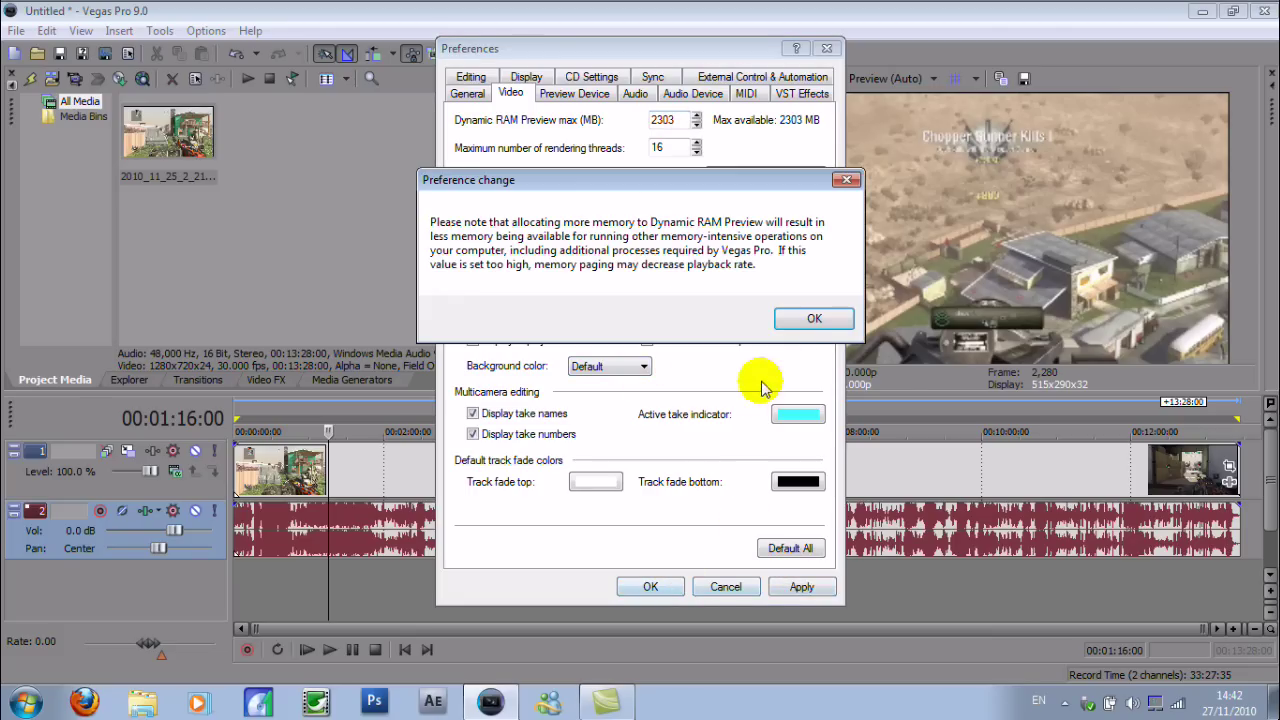
click(814, 318)
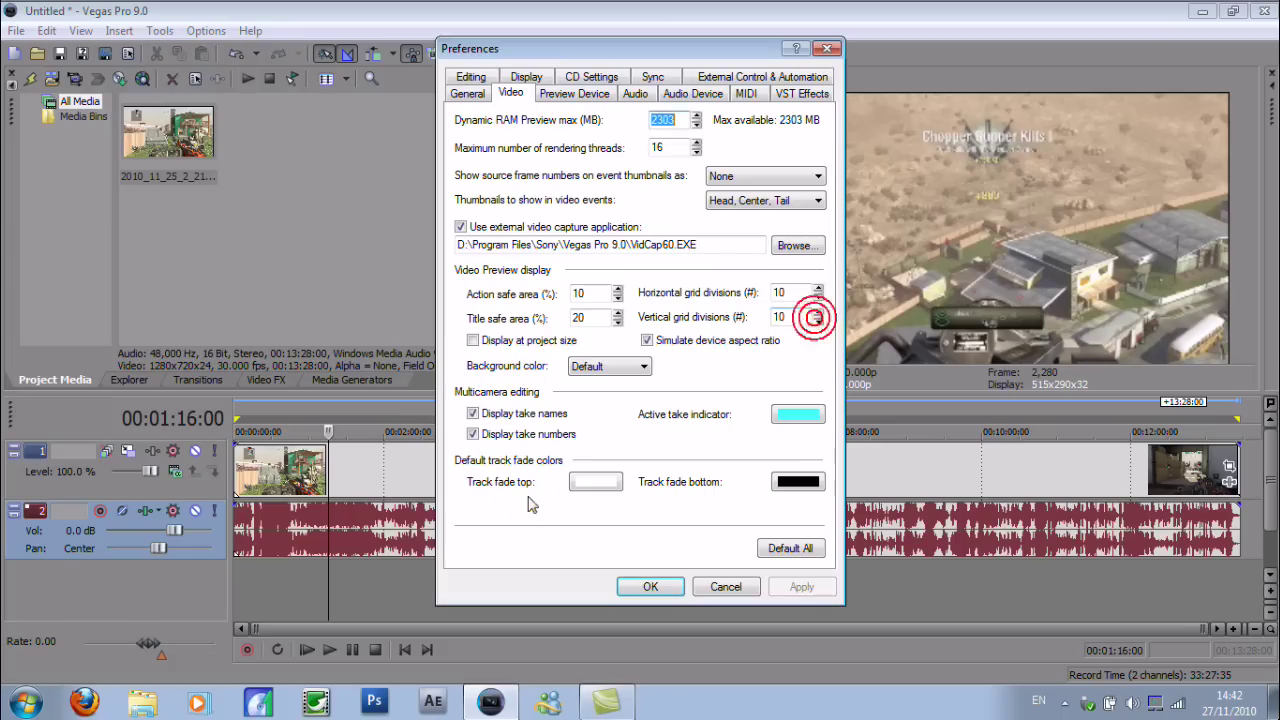
Close Preferences with OK and return the cursor to the project start.
click(648, 588)
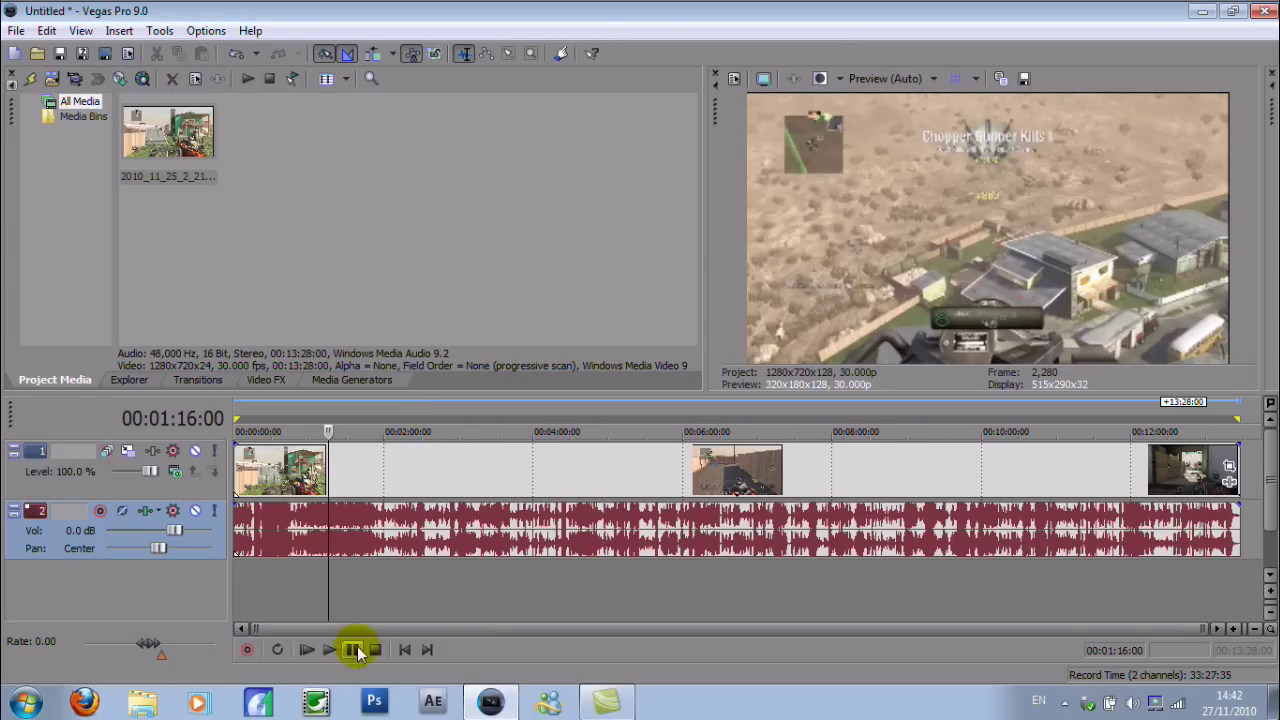
click(404, 650)
click(242, 582)
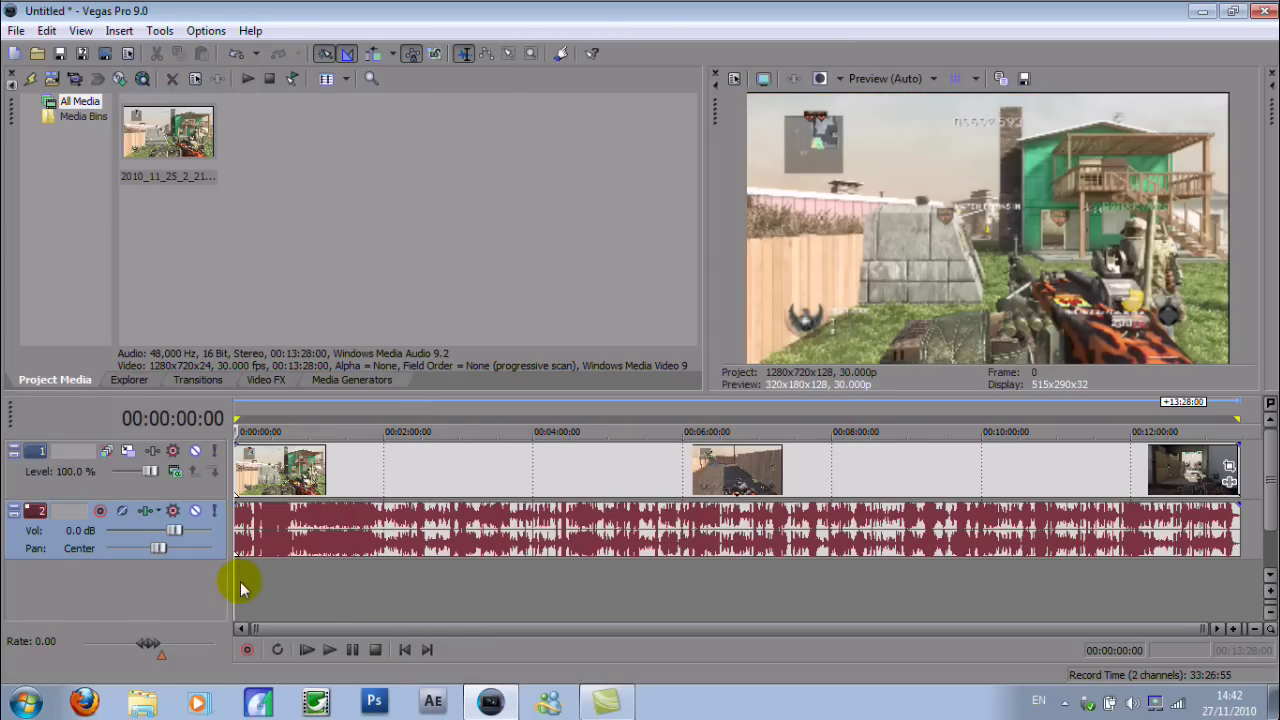
Select the entire 00:00:00–00:13:28 timeline range.
key(ctrl+a)
double_click(498, 586)
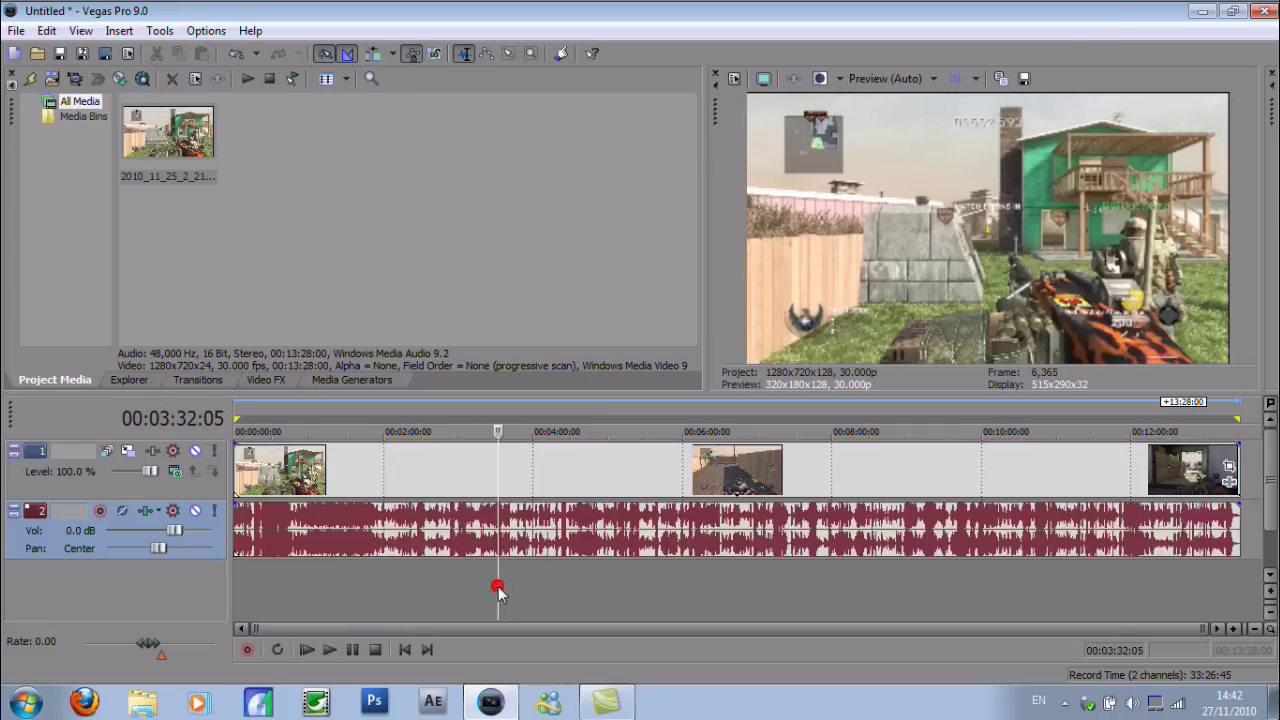
click(572, 557)
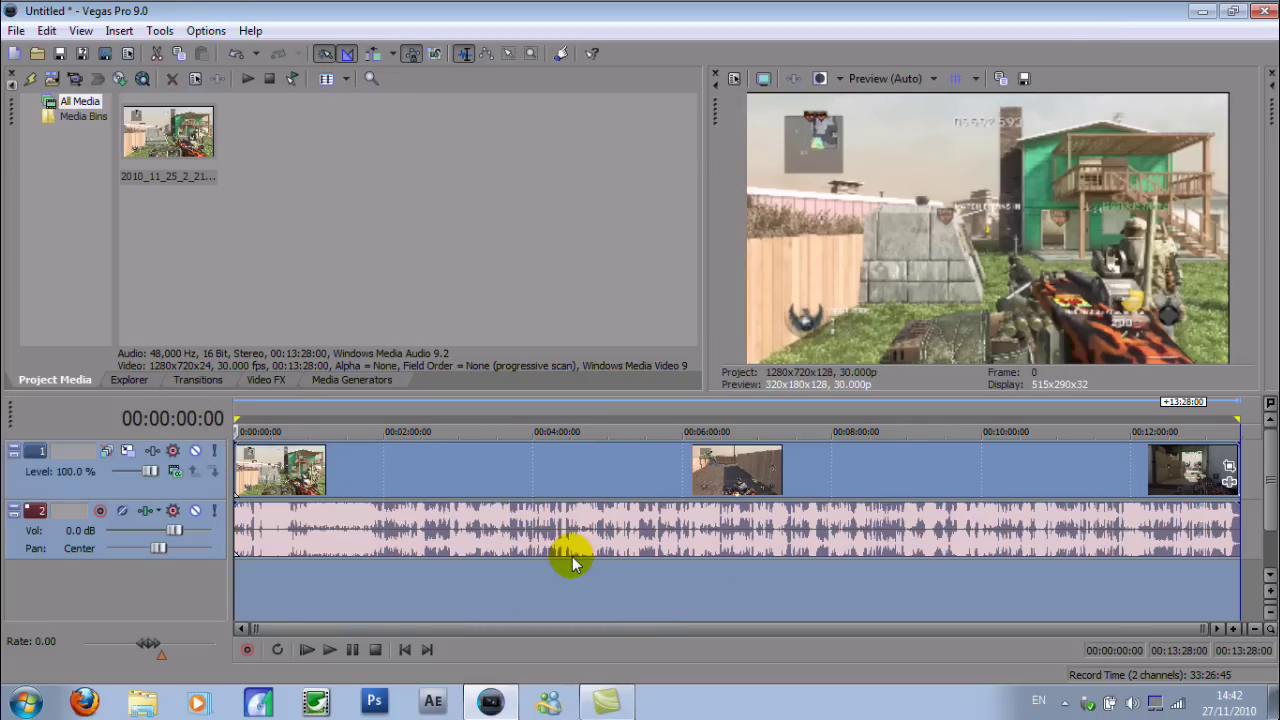
Run Tools > Build Dynamic RAM Preview, caching the clip up to about 00:01:26.
click(157, 31)
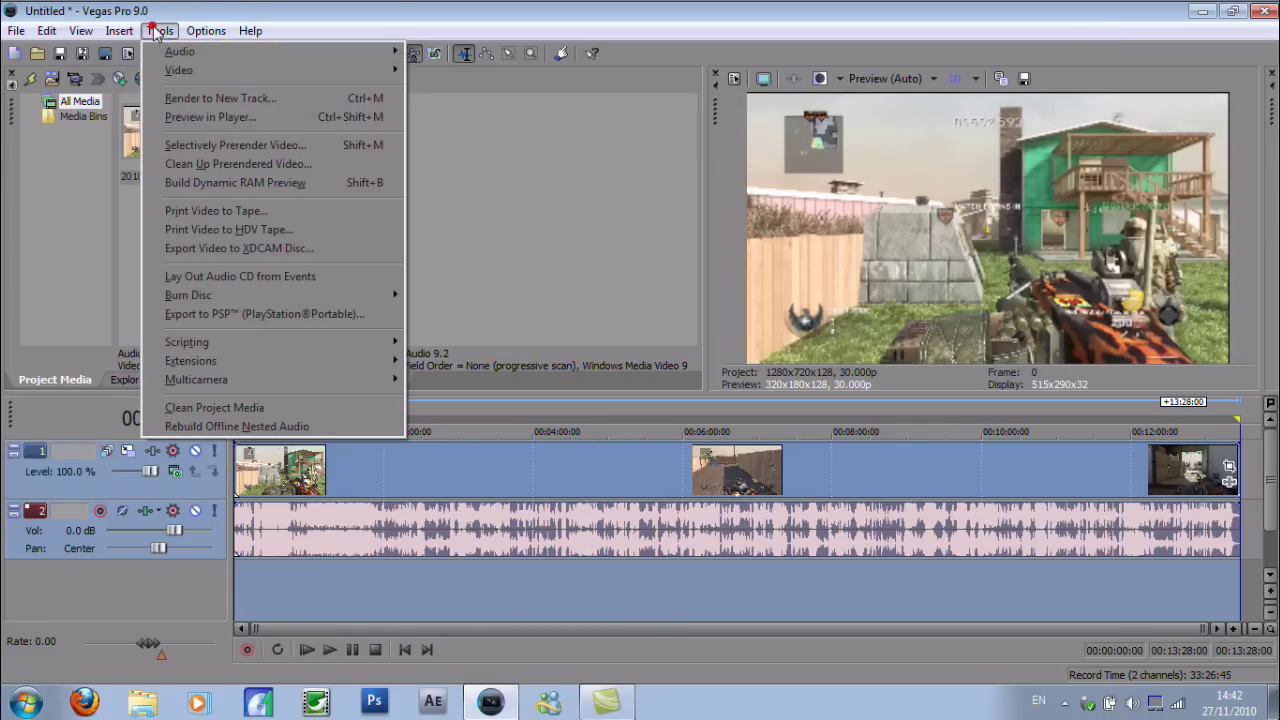
click(232, 188)
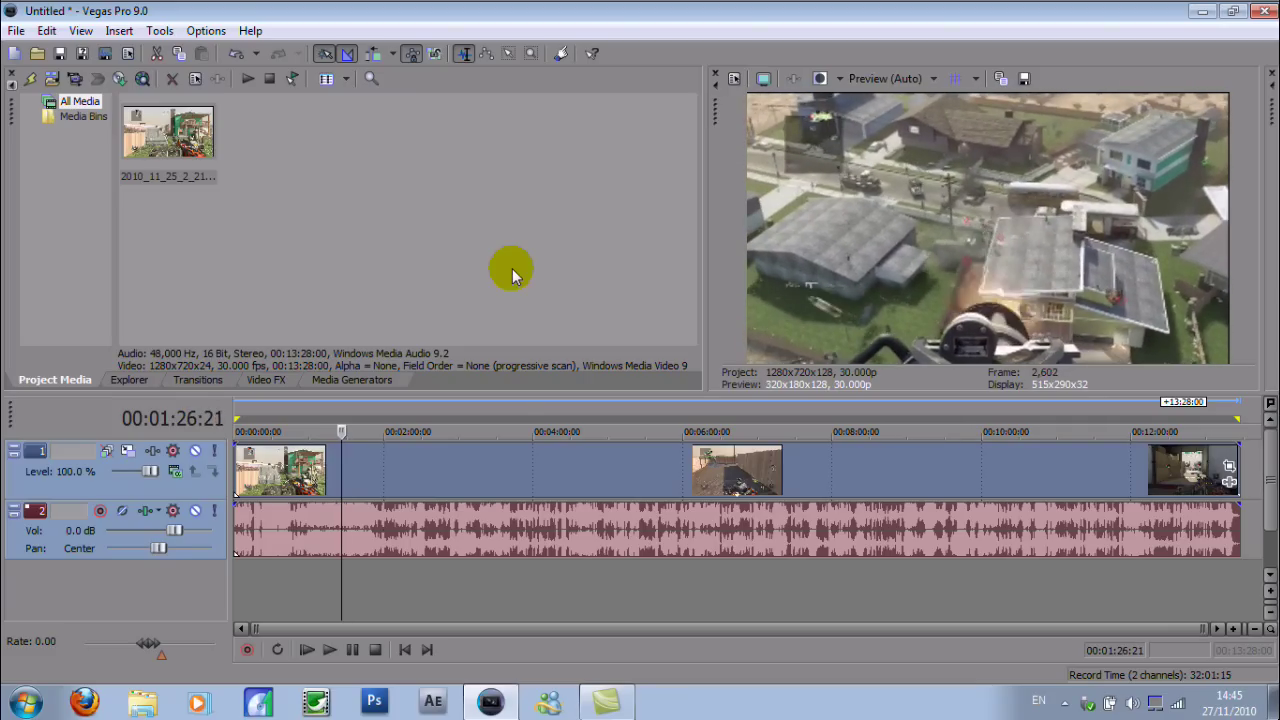
Play the cached section to 00:01:27:02, stop at start, then open the screen recorder's tray options.
key(space)
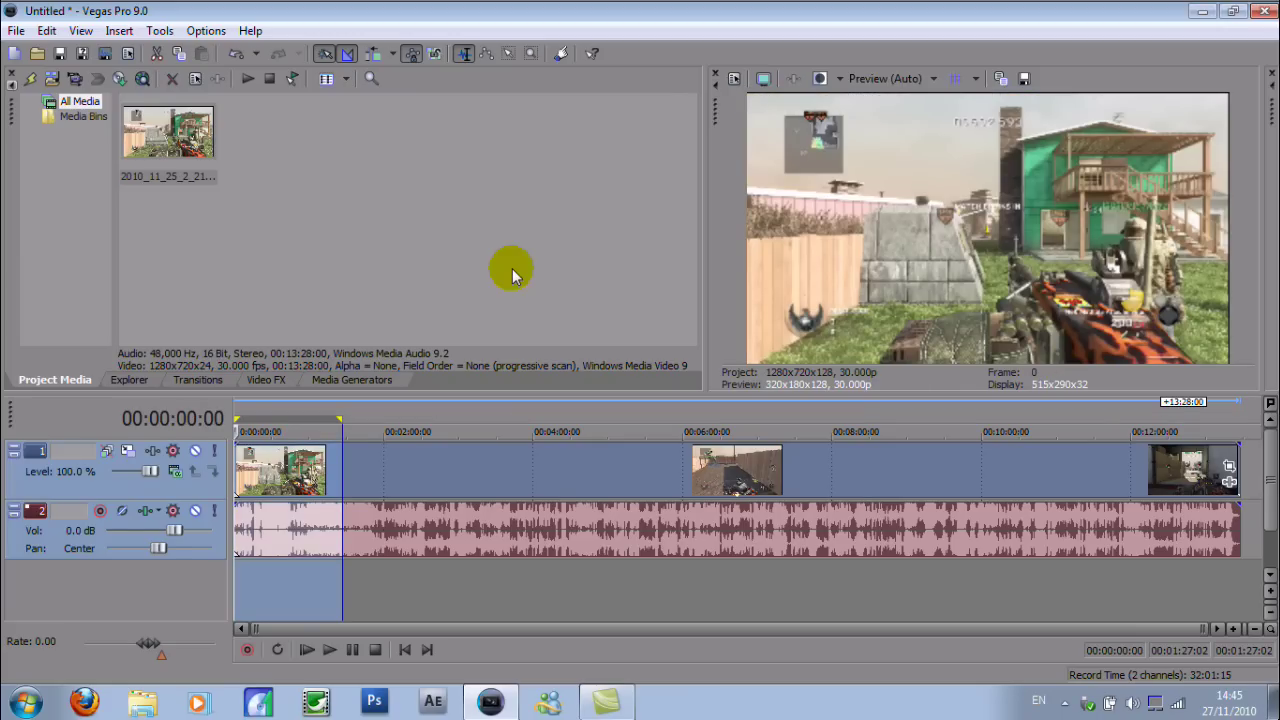
click(307, 650)
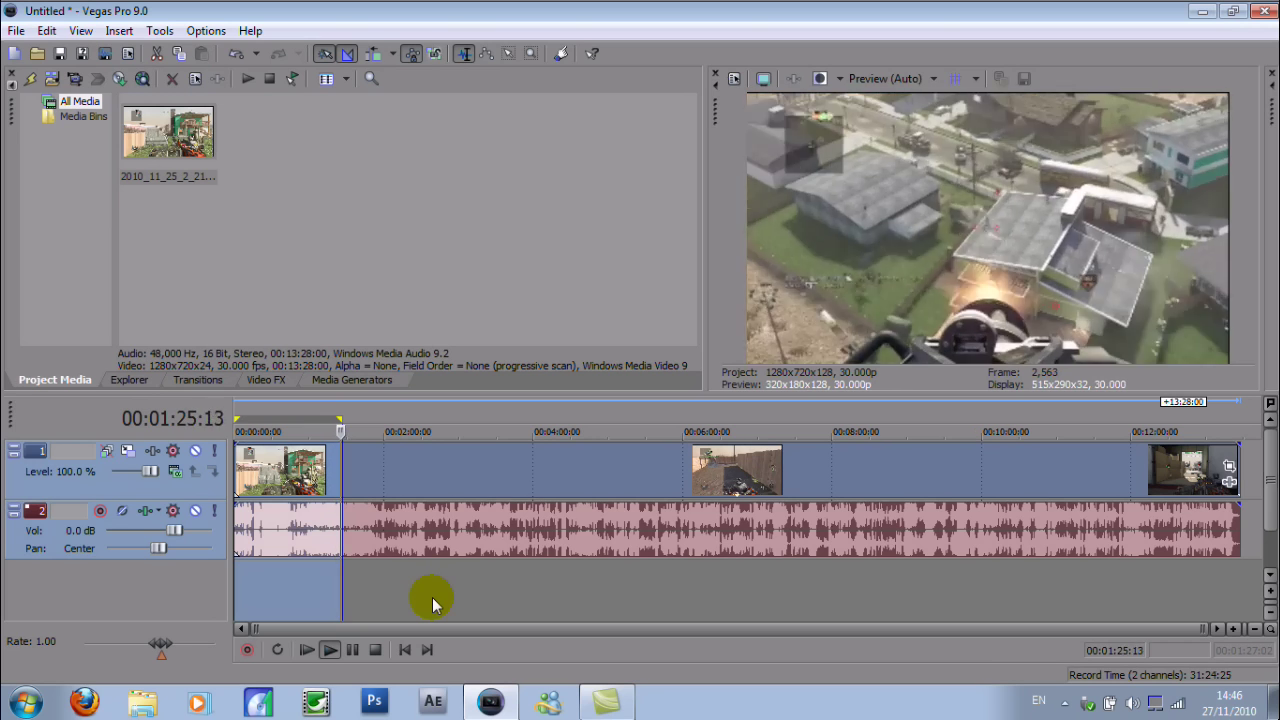
key(space)
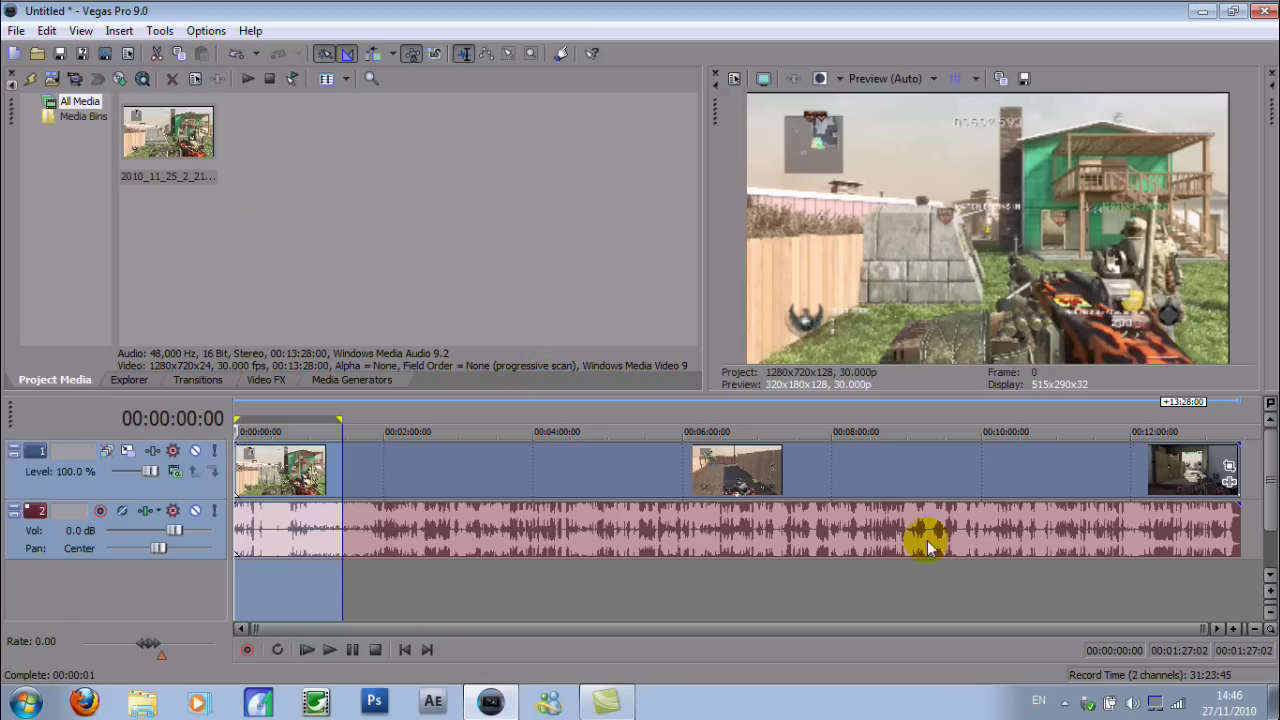
click(1062, 702)
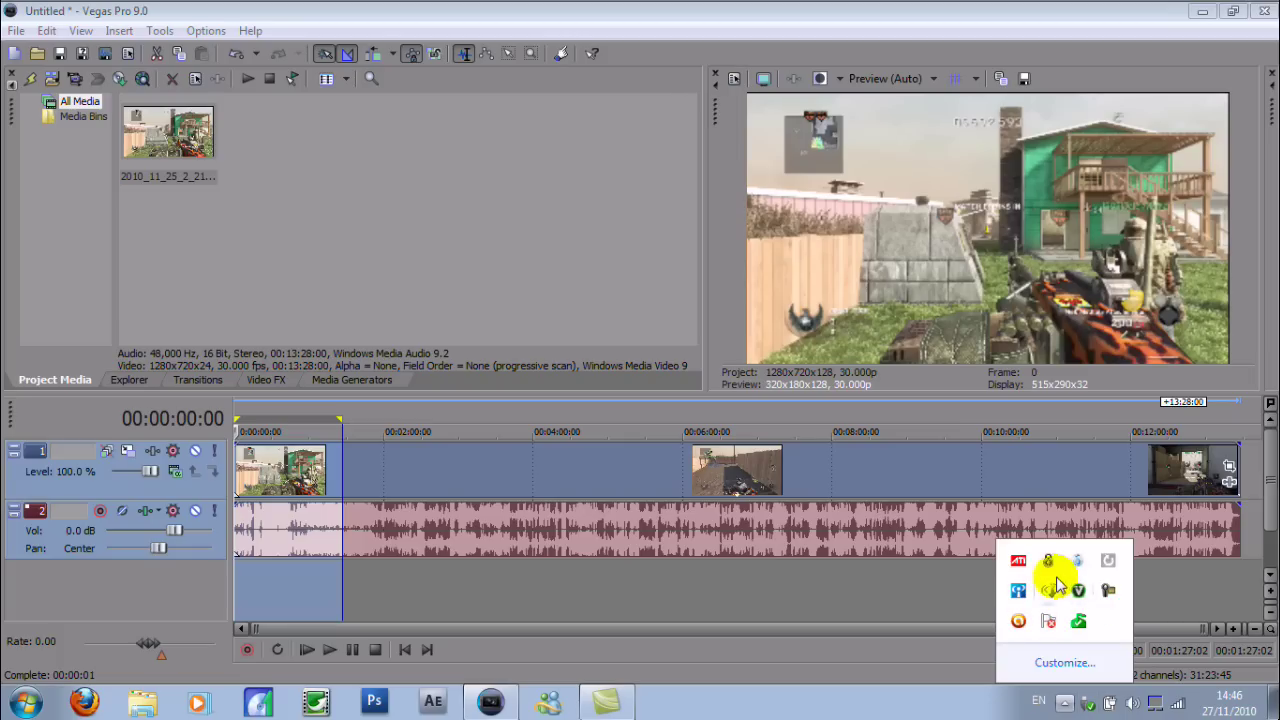
right_click(1107, 590)
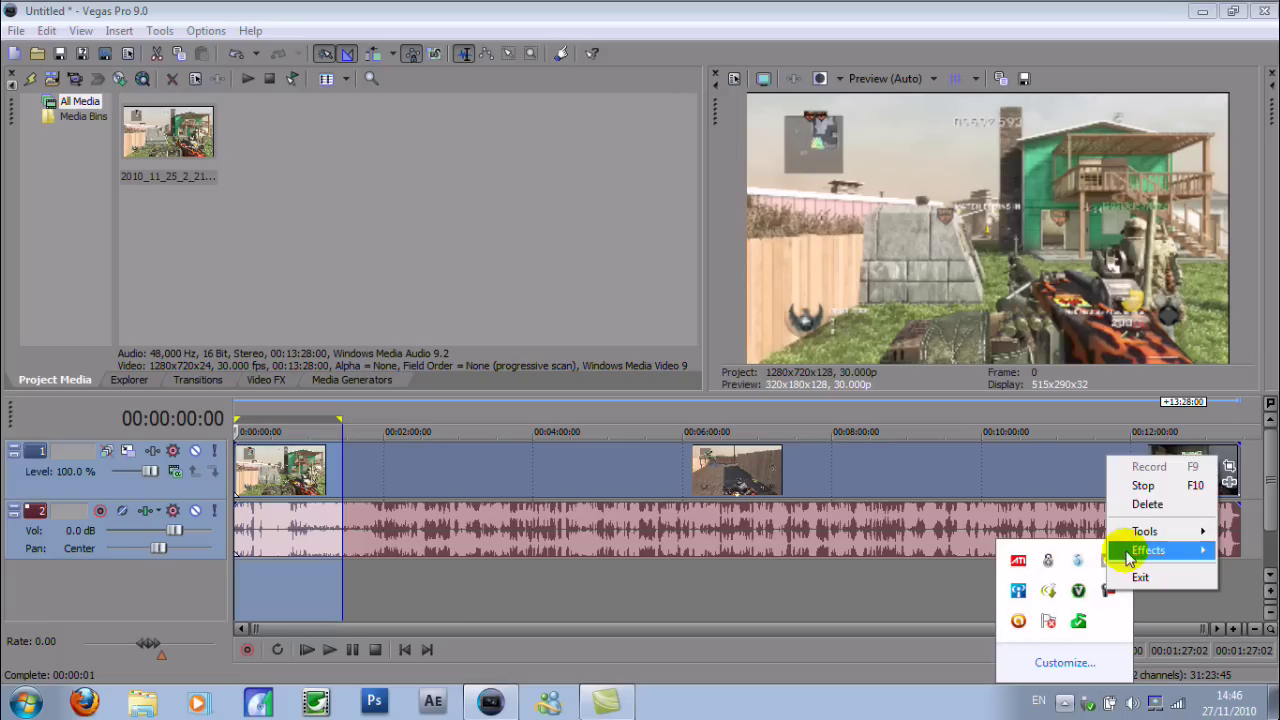